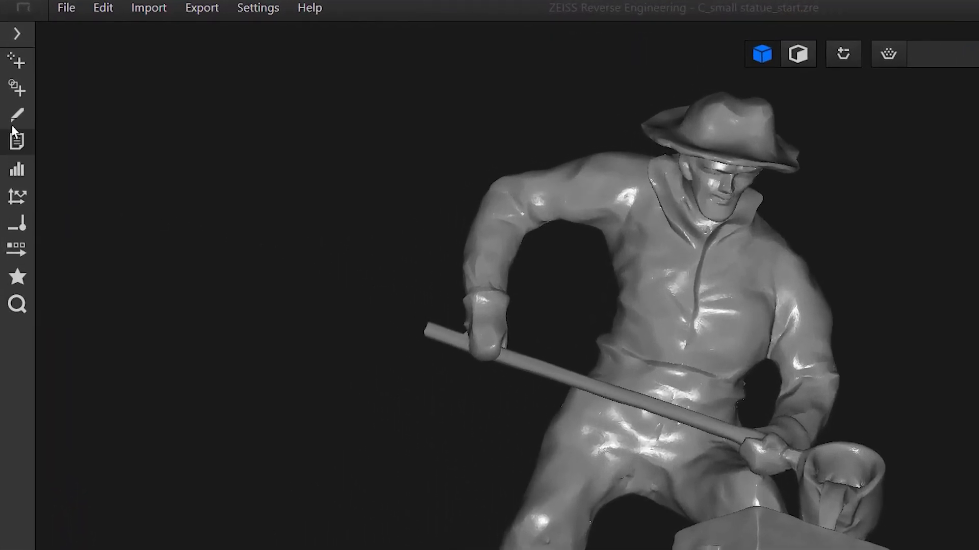
- Look through the mesh editing tools and the functionality search, then close both
click(17, 120)
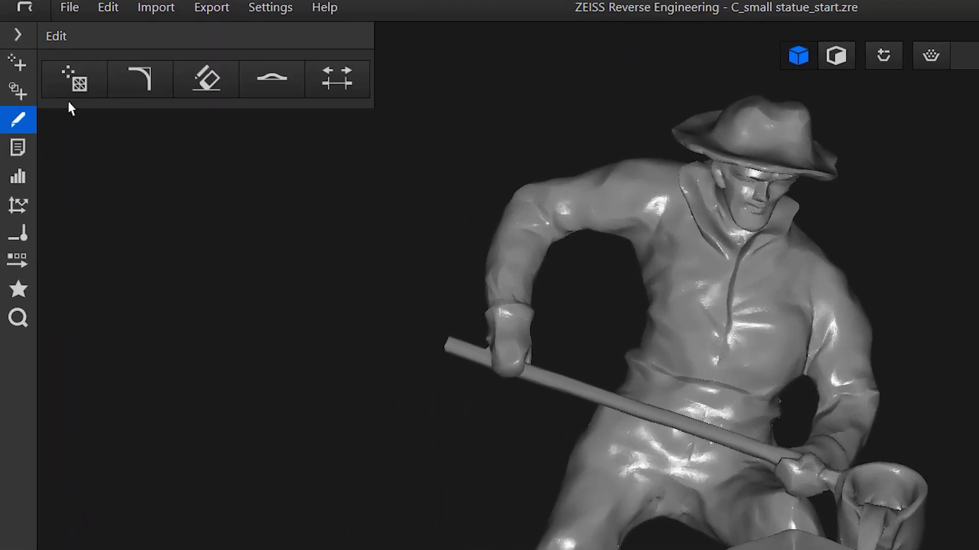
click(72, 88)
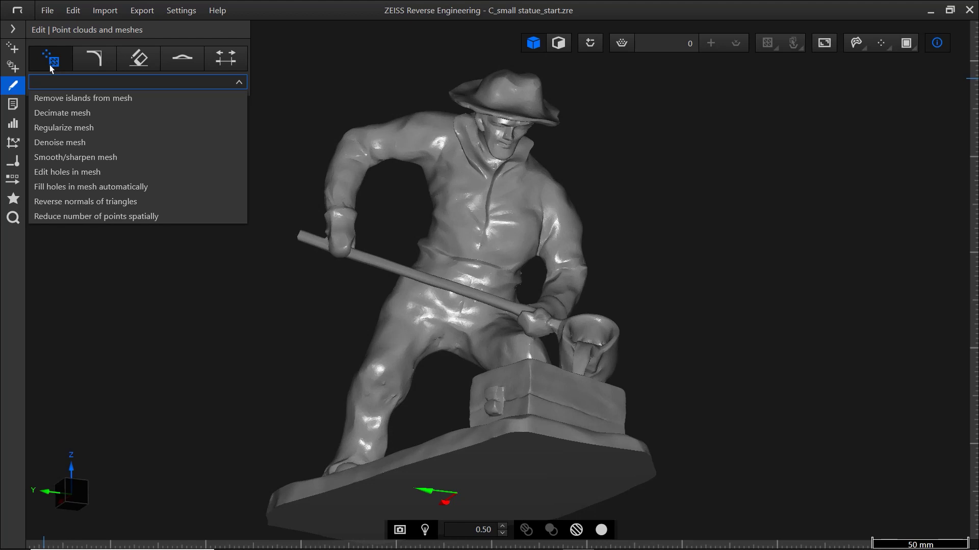
click(51, 67)
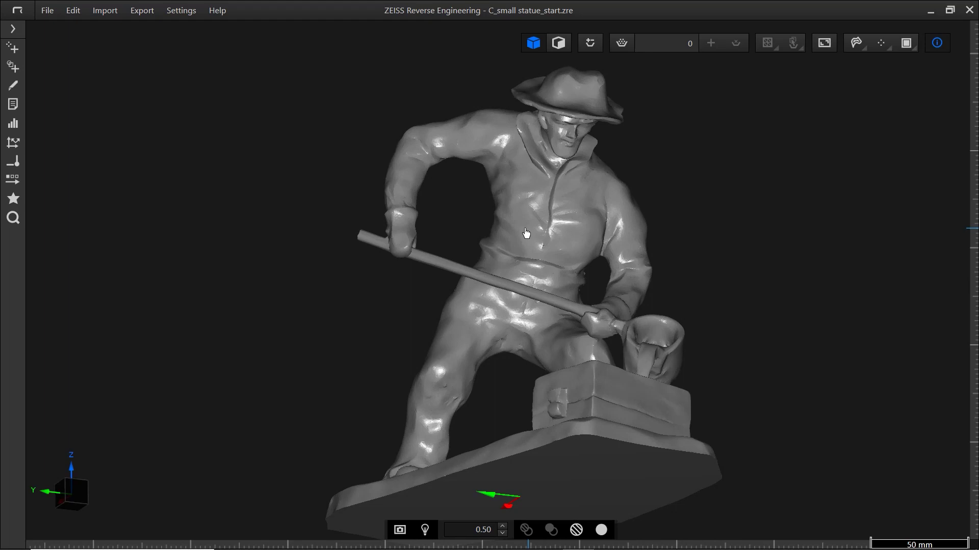
click(14, 219)
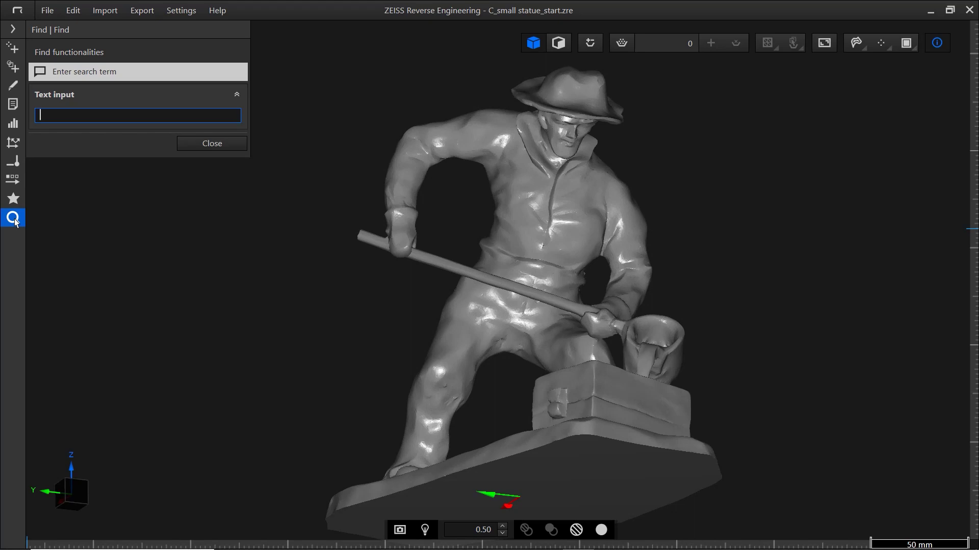
click(15, 221)
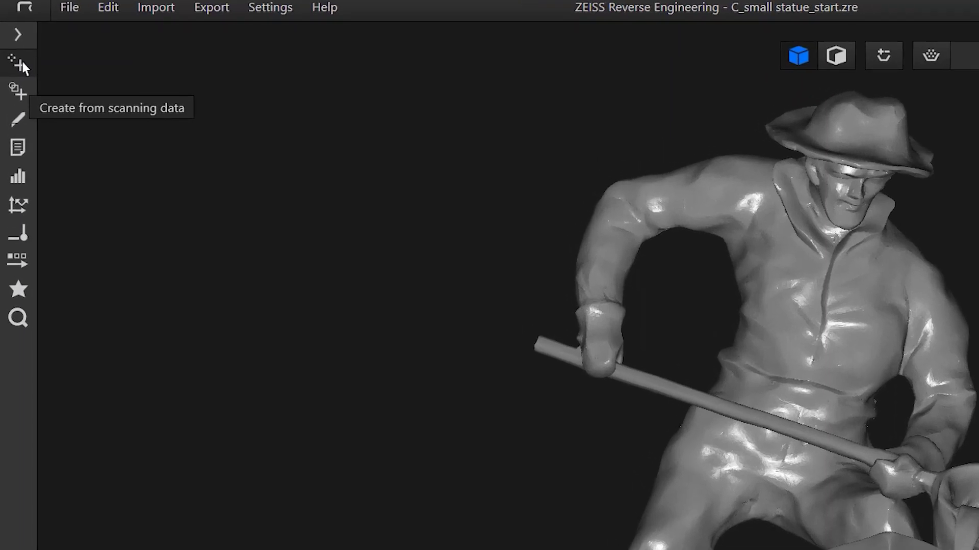
- Choose Automatic mesh-based surface creation under Approximations, and toggle its bookmark star on and off
click(22, 64)
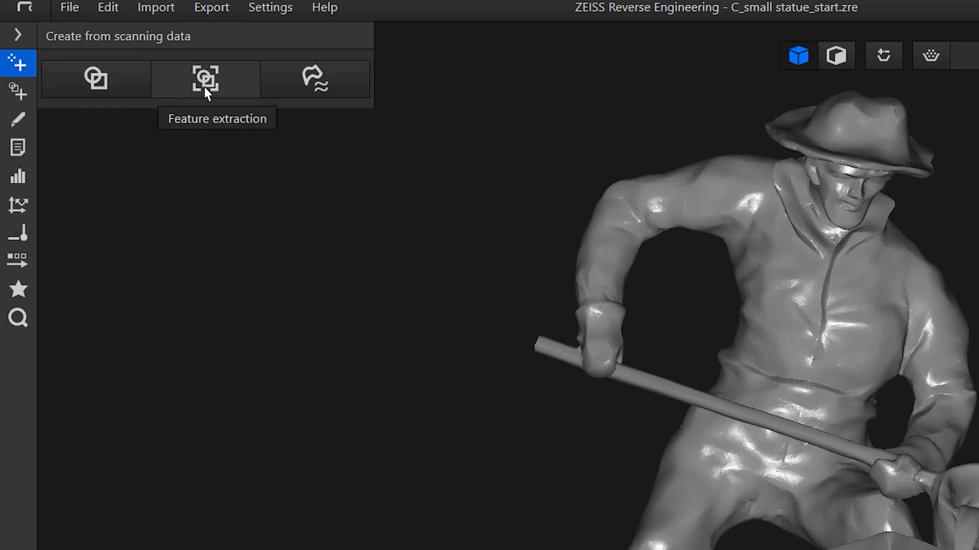
click(334, 97)
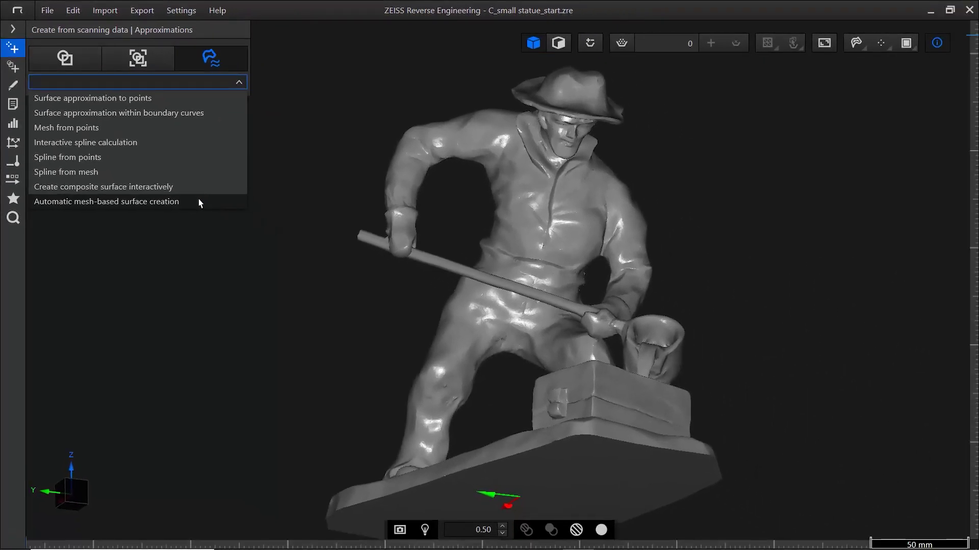
click(198, 203)
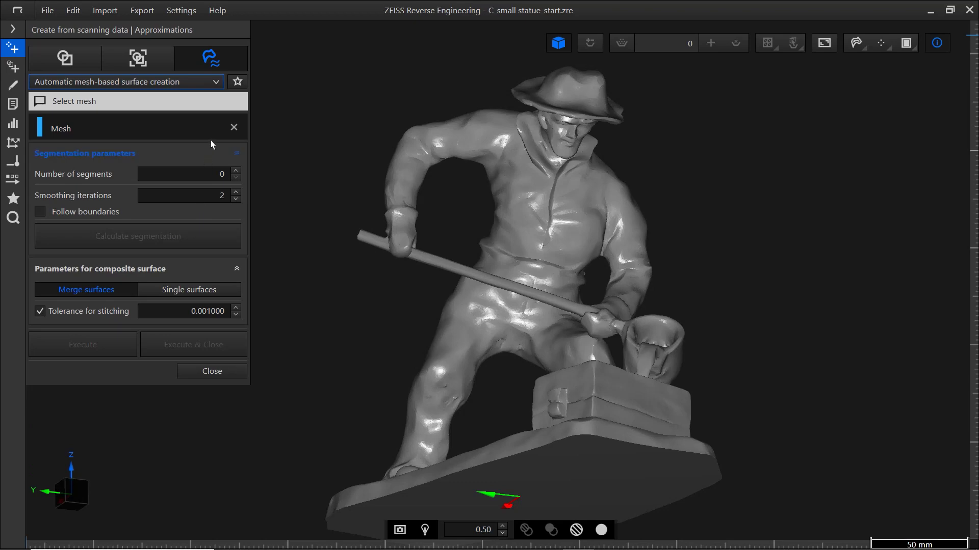
click(238, 82)
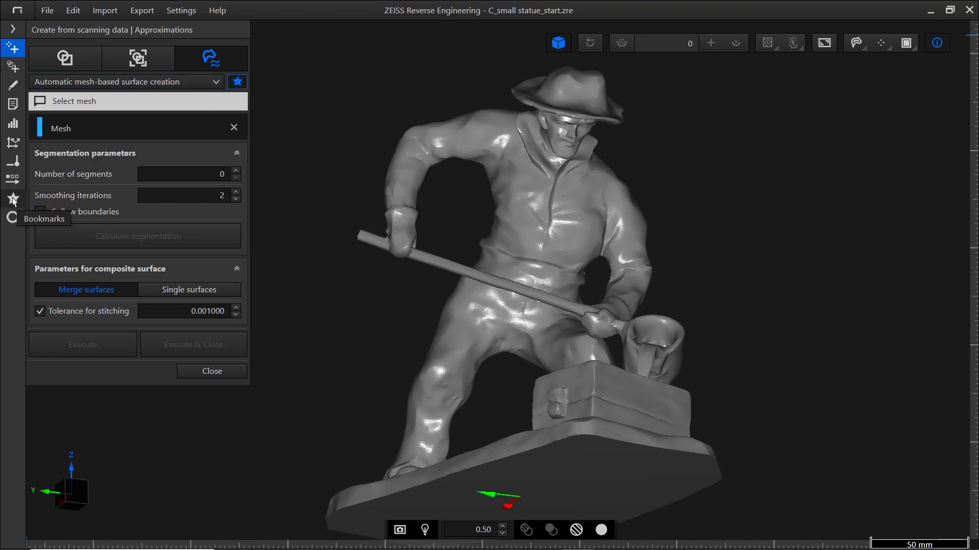
click(237, 83)
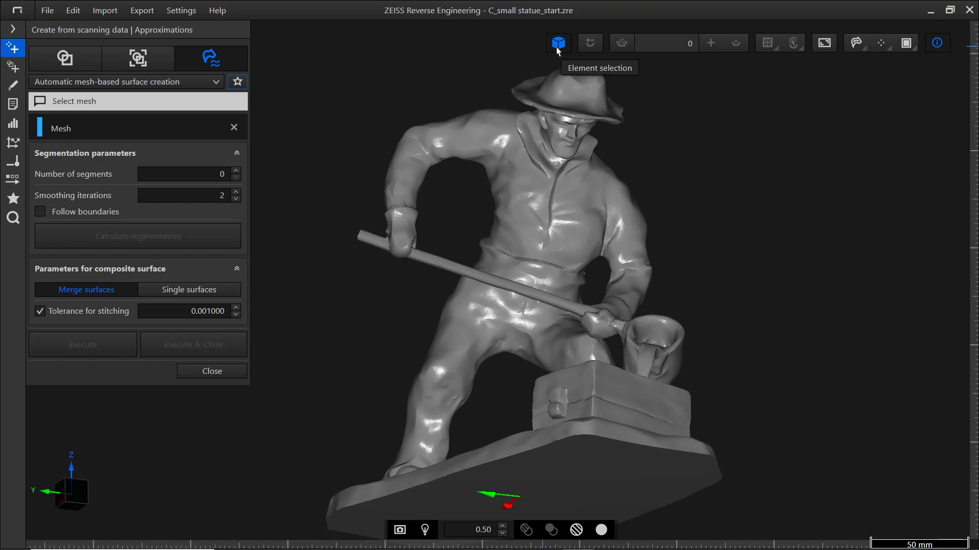
- Segment the statue mesh, then recalculate with Number of segments raised to 300
click(533, 213)
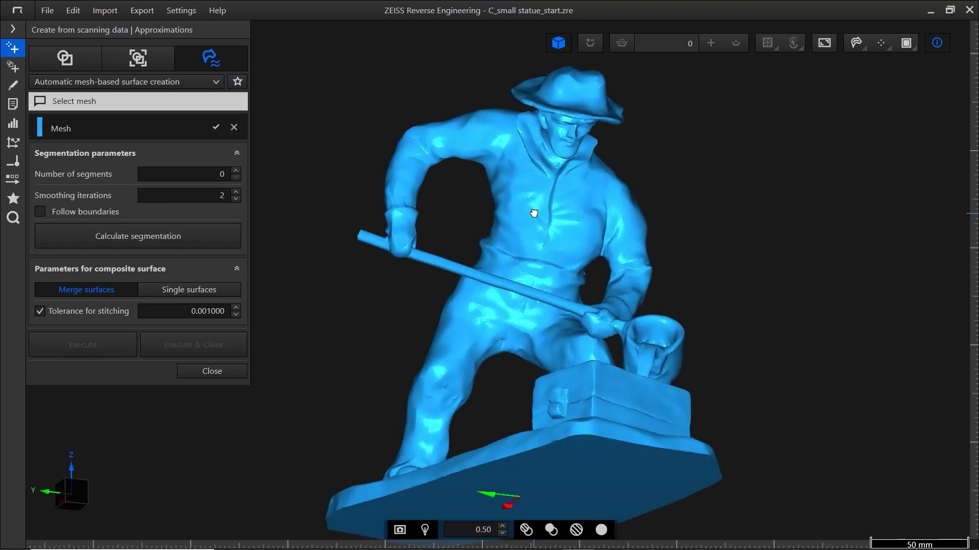
click(199, 236)
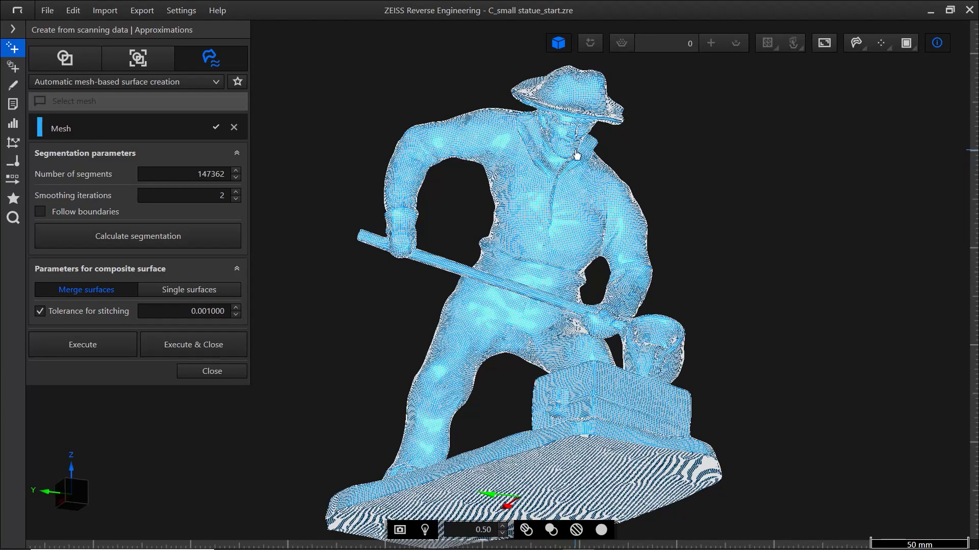
scroll(576, 154, up, 10)
scroll(584, 75, up, 4)
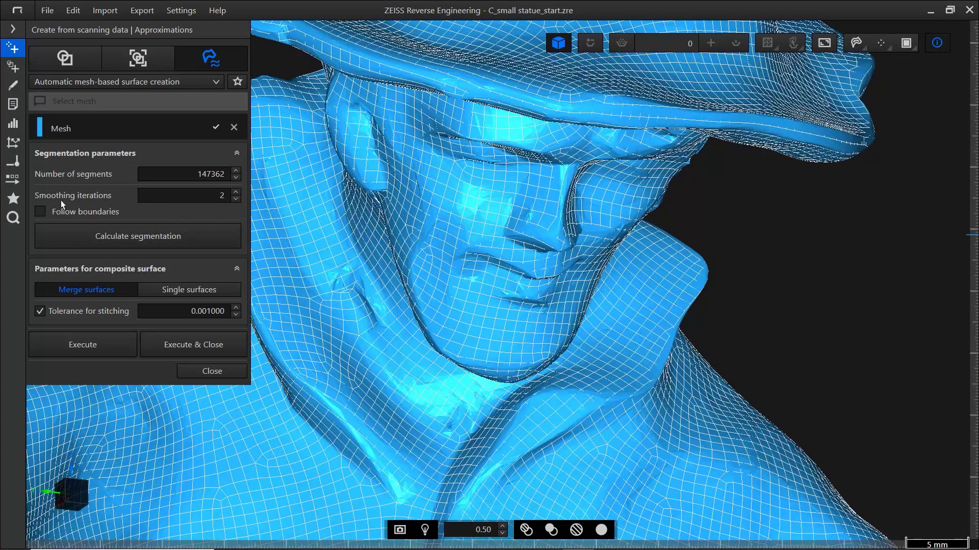
click(198, 178)
text(300000)
click(191, 233)
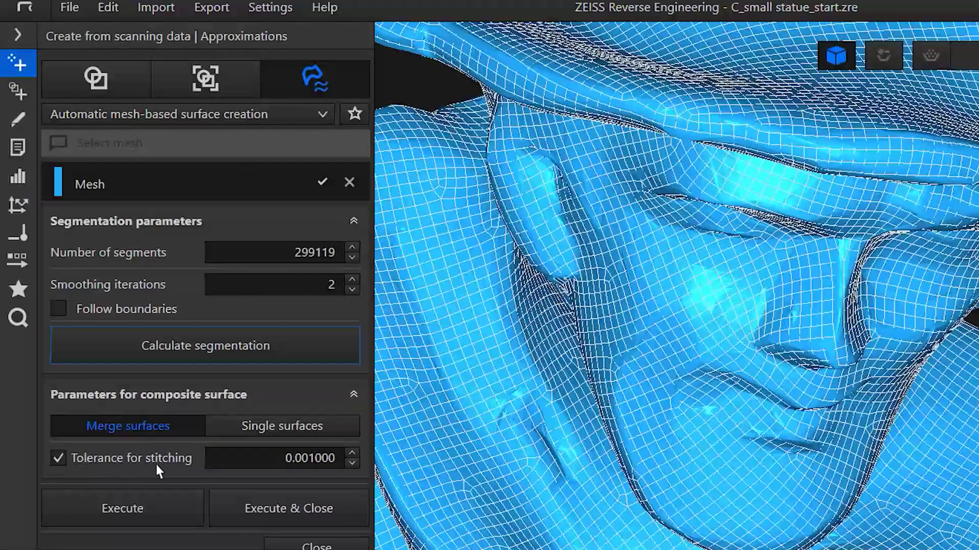
- Keep Tolerance for stitching enabled and generate the NURBS surfaces
click(56, 459)
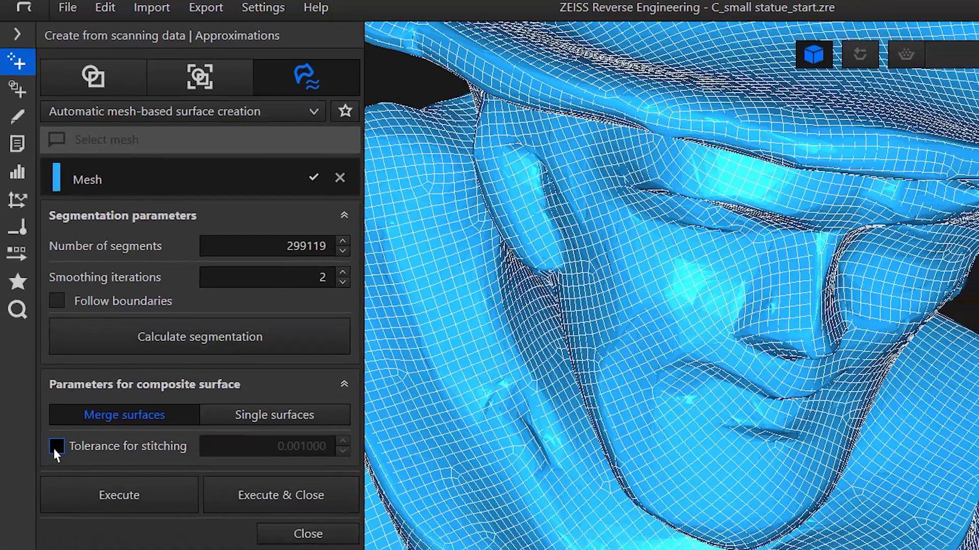
click(57, 458)
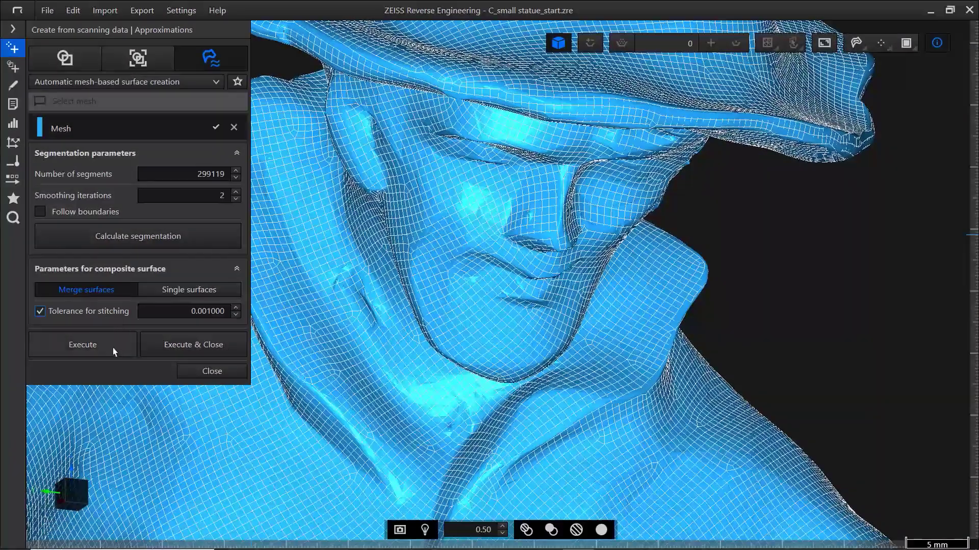
click(207, 350)
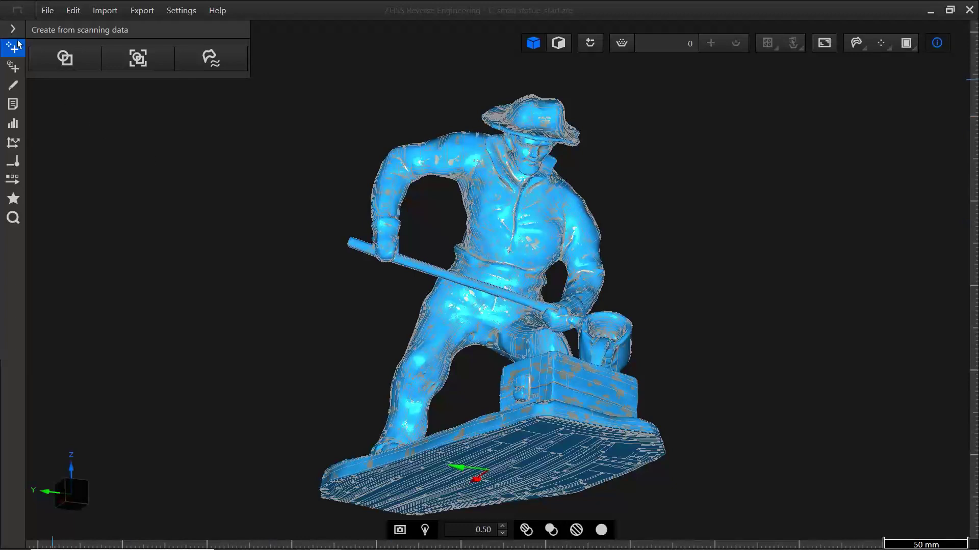
- Hide the Statue.stl mesh in the Model Explorer and bring the face and hat into view
click(17, 31)
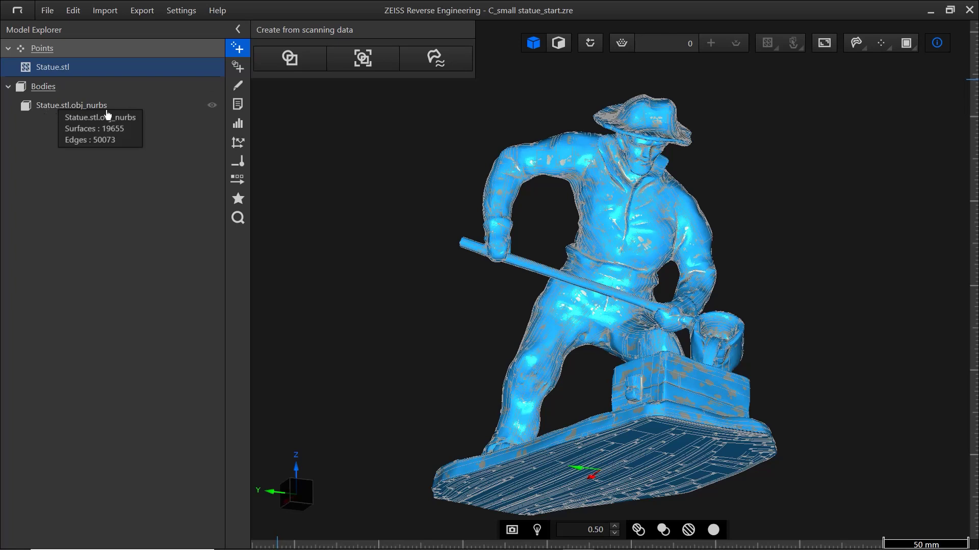
click(213, 67)
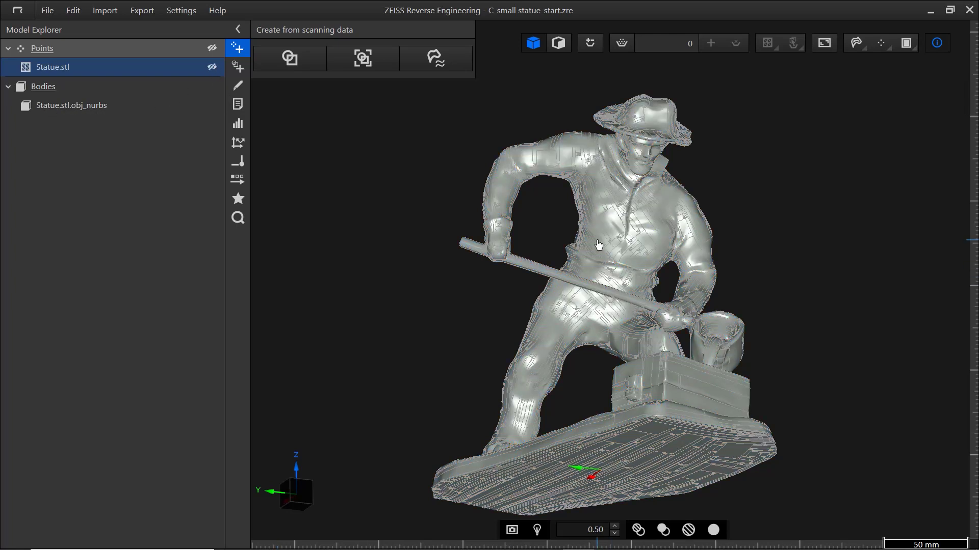
scroll(612, 187, up, 5)
scroll(612, 187, up, 2)
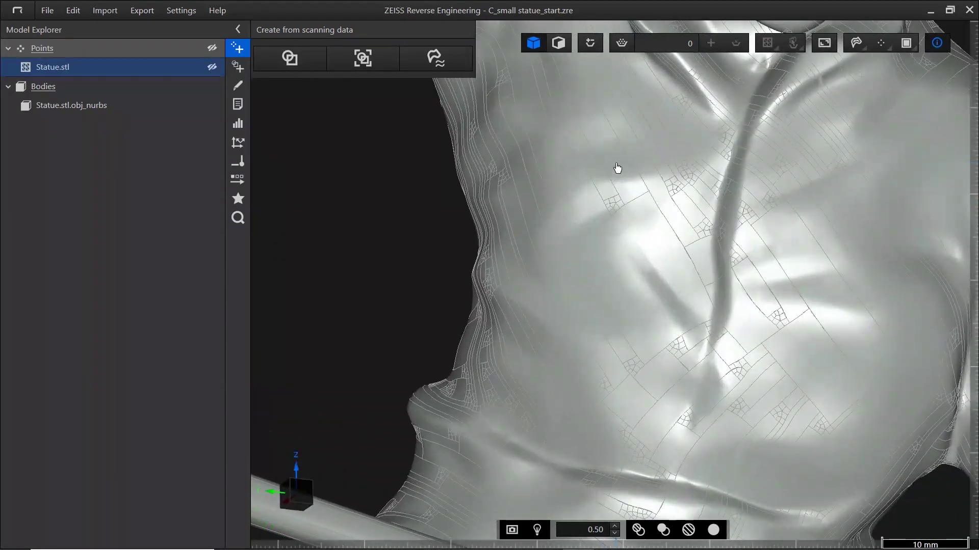
middle_drag(618, 168, 478, 478)
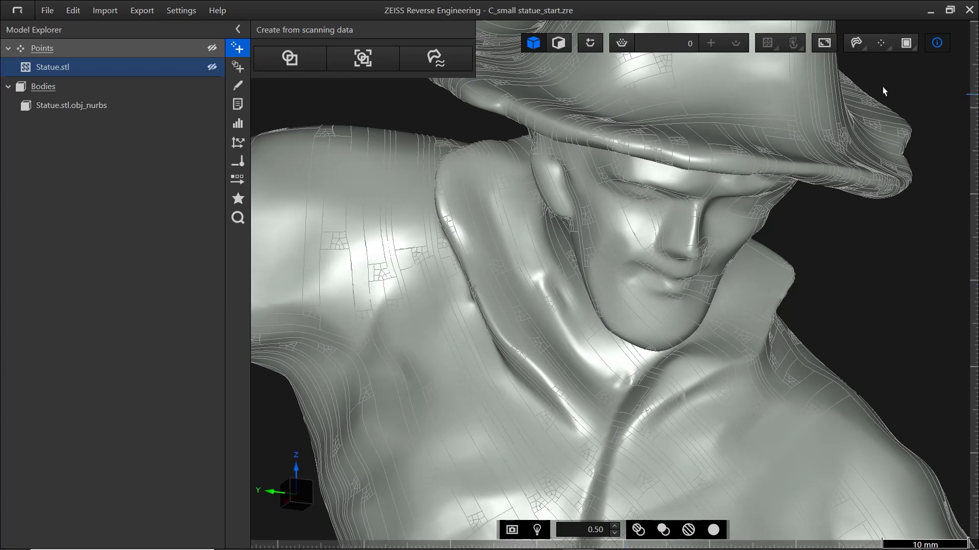
- Hide the model's edge lines, recentre the statue, and open the Analyze tools
click(860, 44)
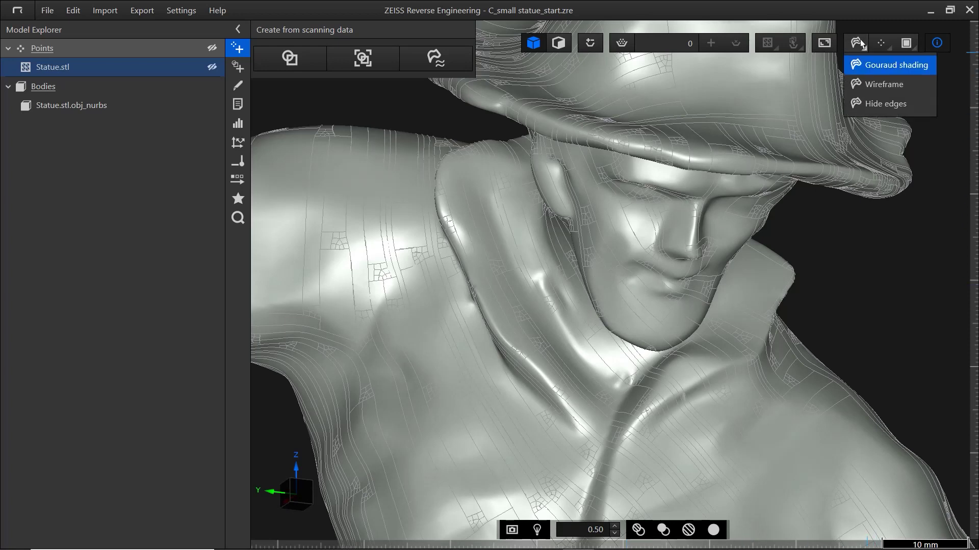
click(872, 102)
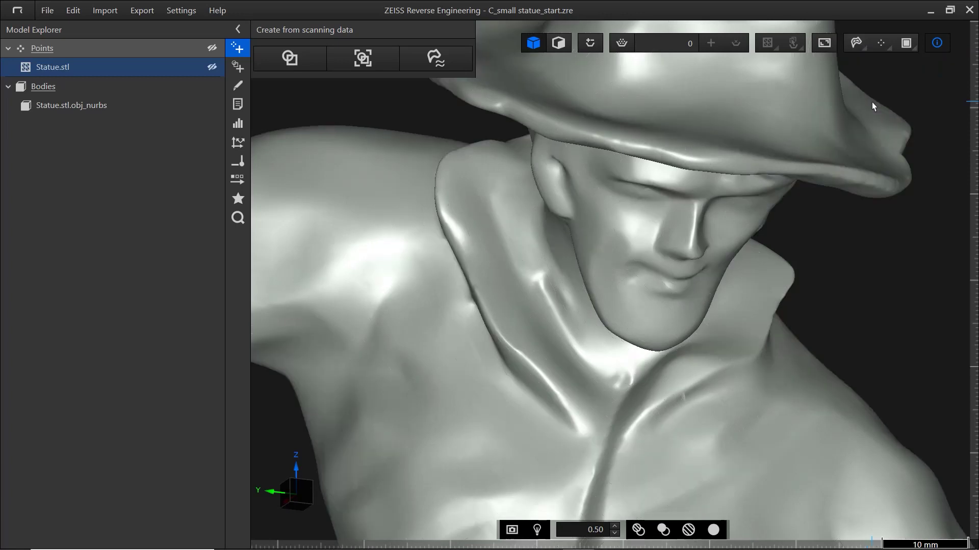
scroll(581, 331, down, 4)
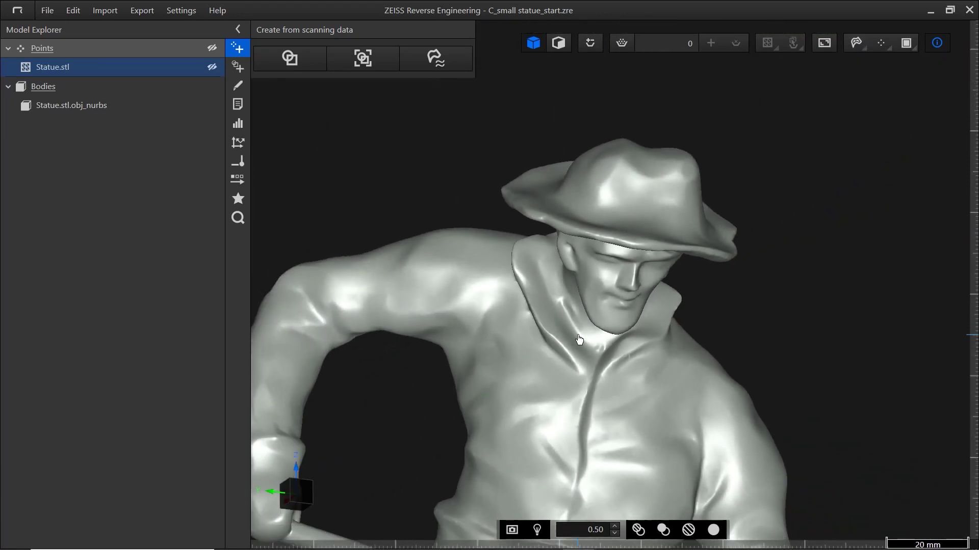
scroll(579, 339, down, 5)
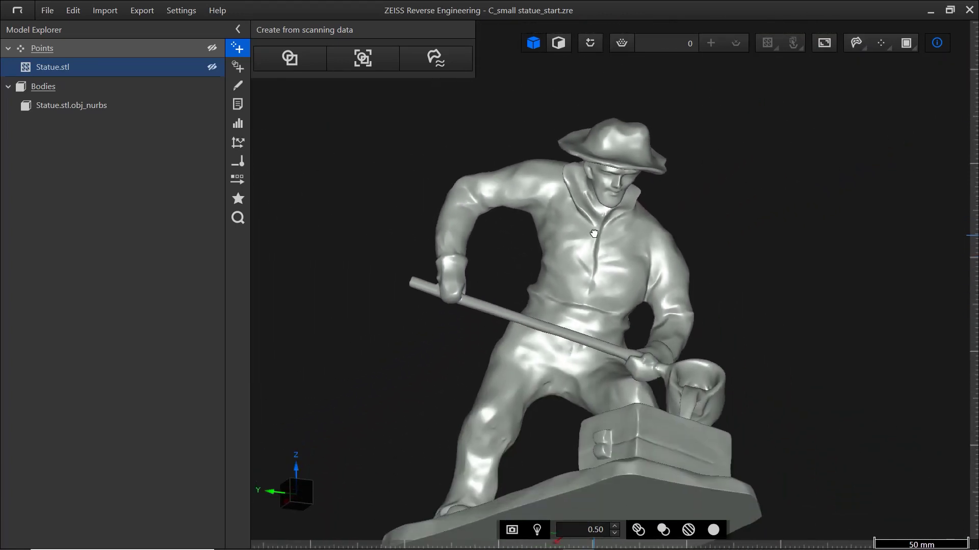
right_drag(594, 234, 594, 213)
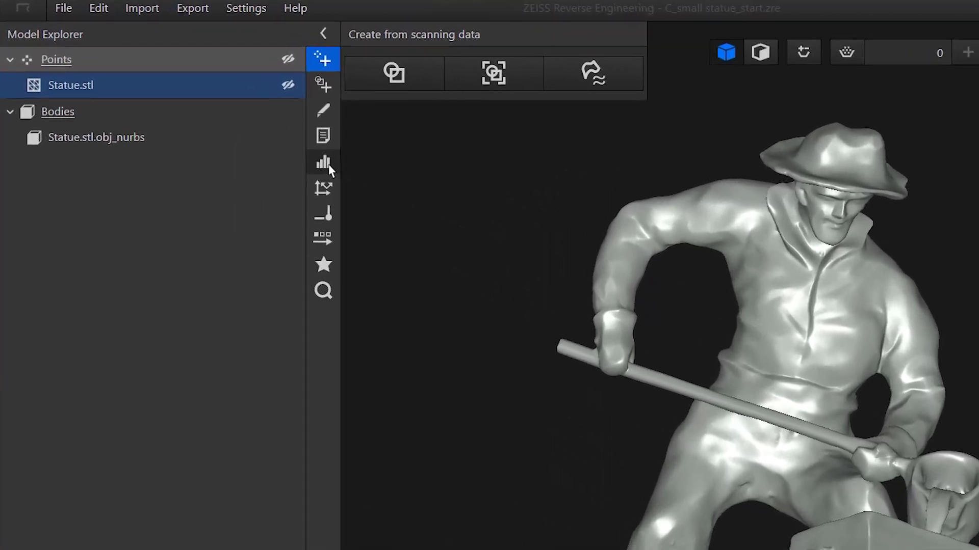
click(356, 178)
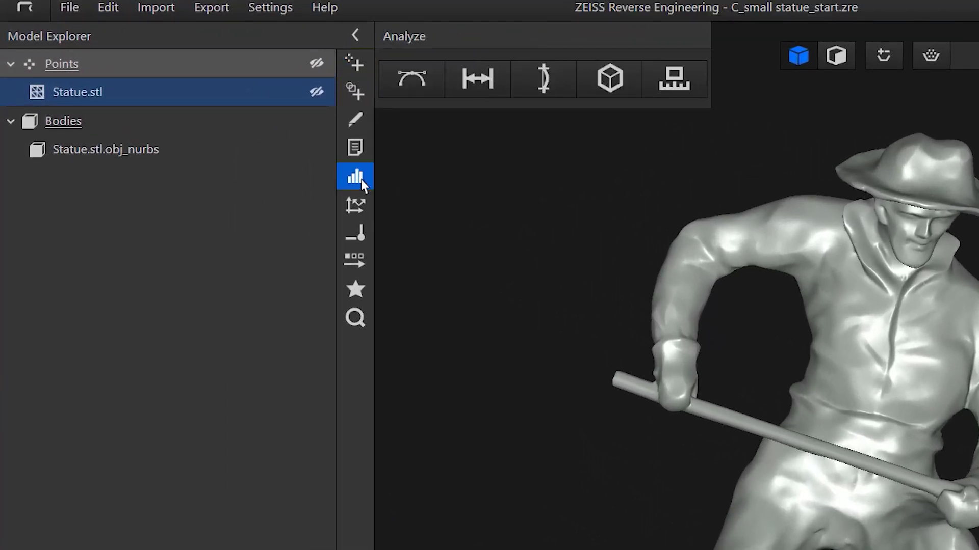
- Start a nominal-actual comparison with the NURBS body as reference and the visible Statue.stl as actual data
click(480, 91)
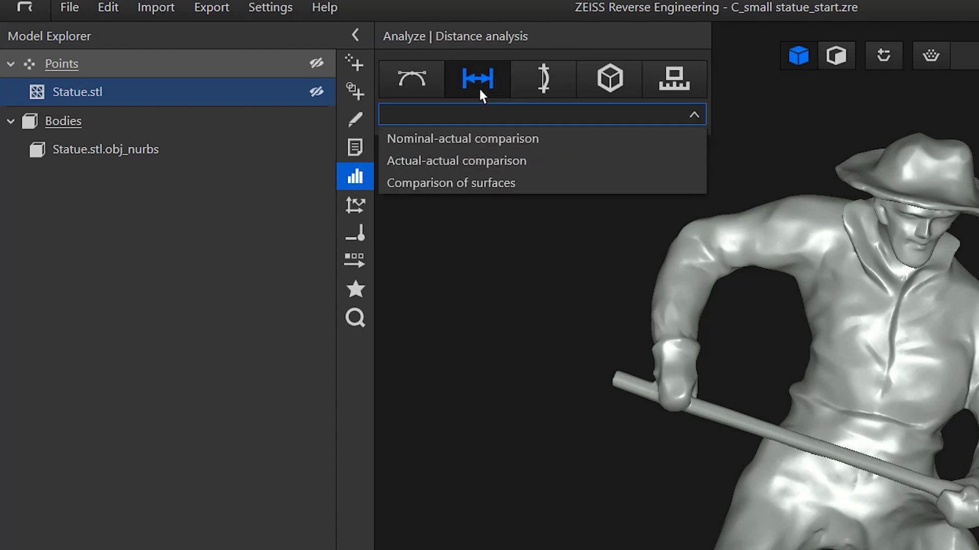
click(525, 138)
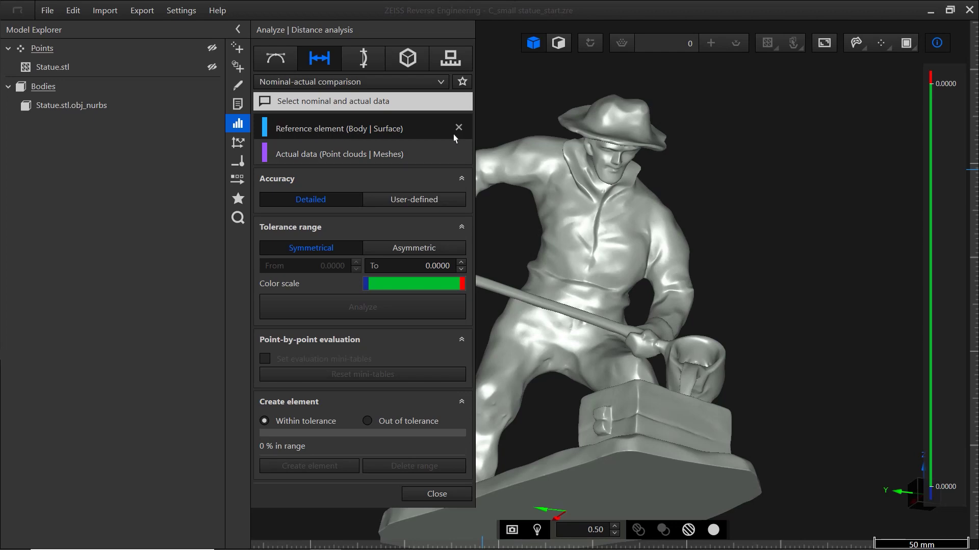
click(602, 212)
click(602, 212)
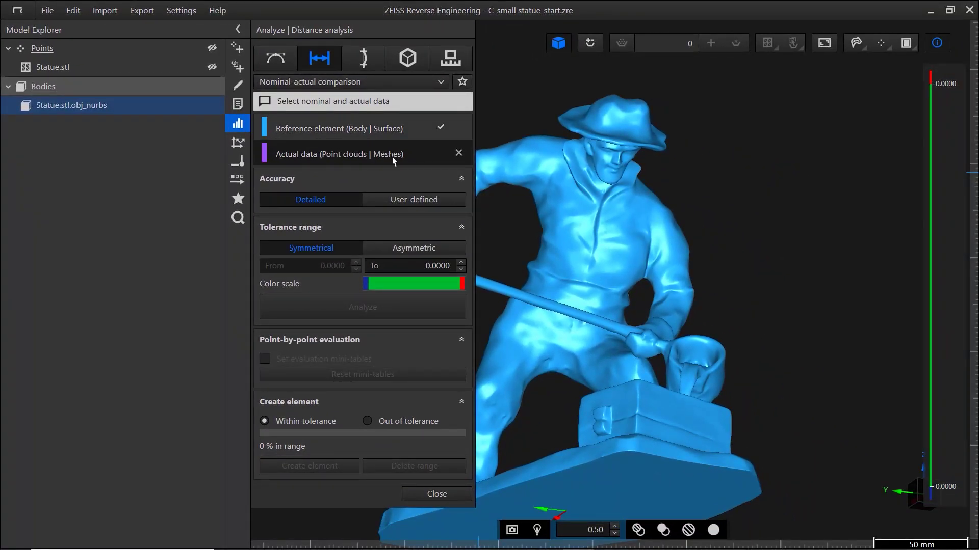
click(62, 70)
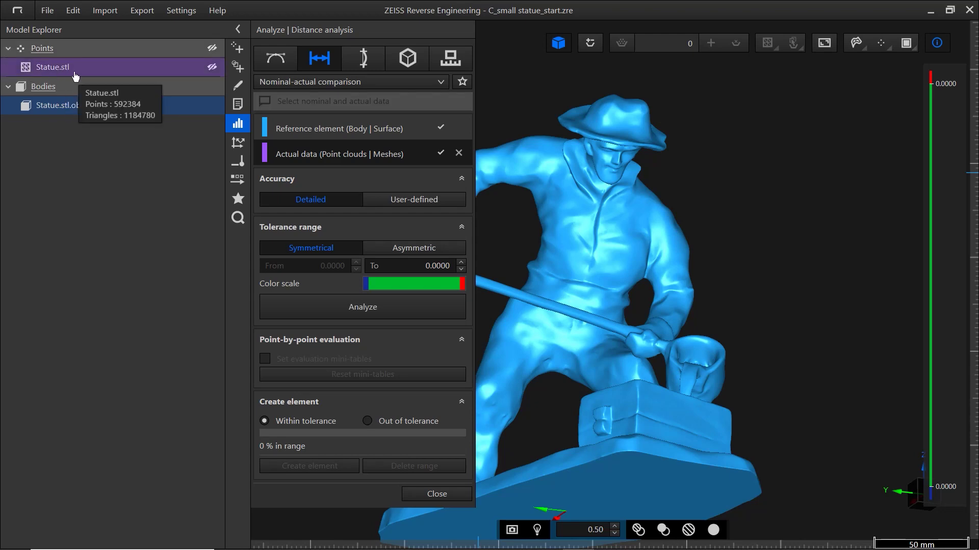
click(212, 69)
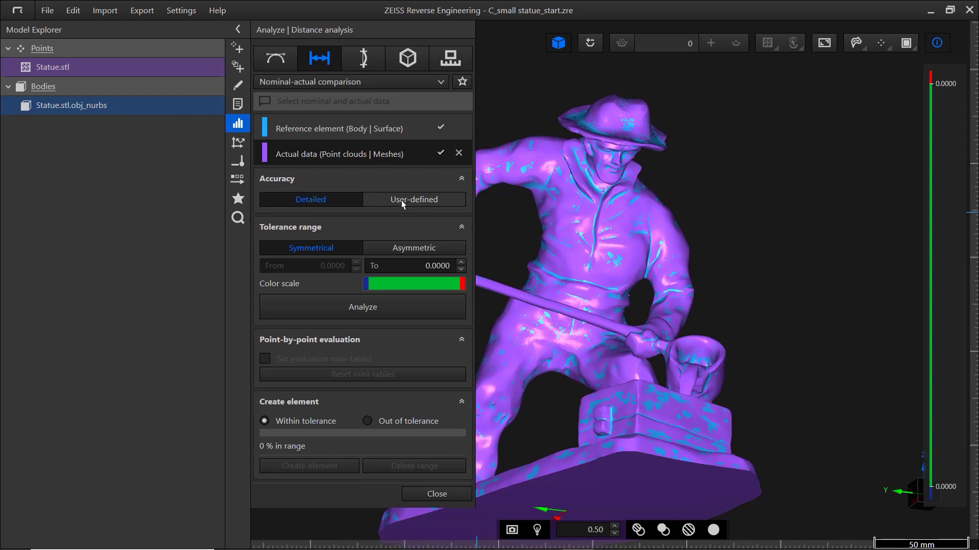
- Use user-defined accuracy with search radius 5.0000 and chord error 0.0100, then compute the distances
click(414, 200)
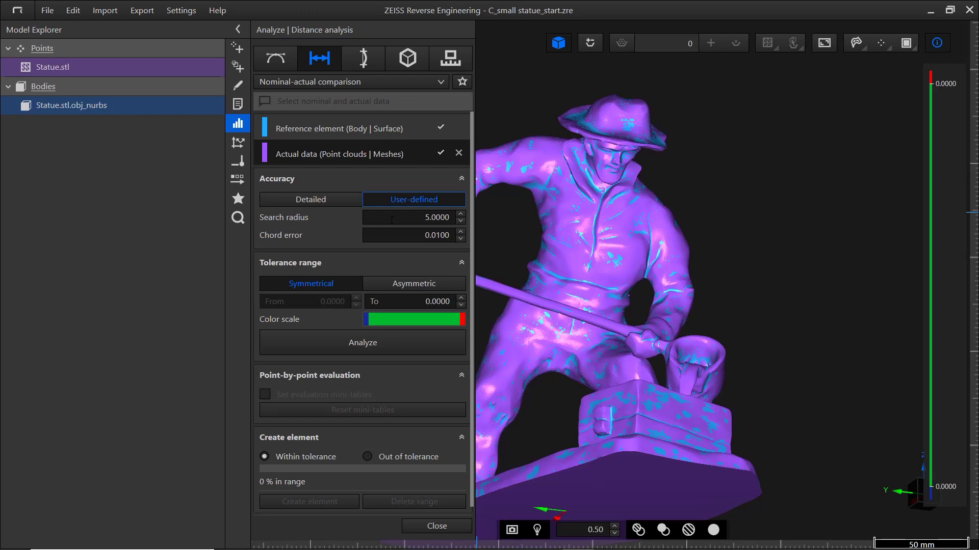
double_click(422, 218)
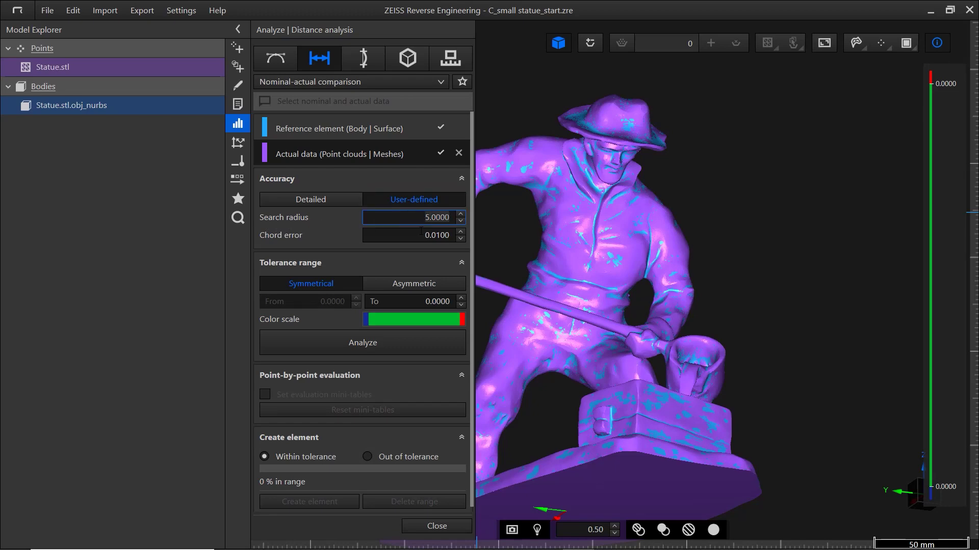
click(410, 222)
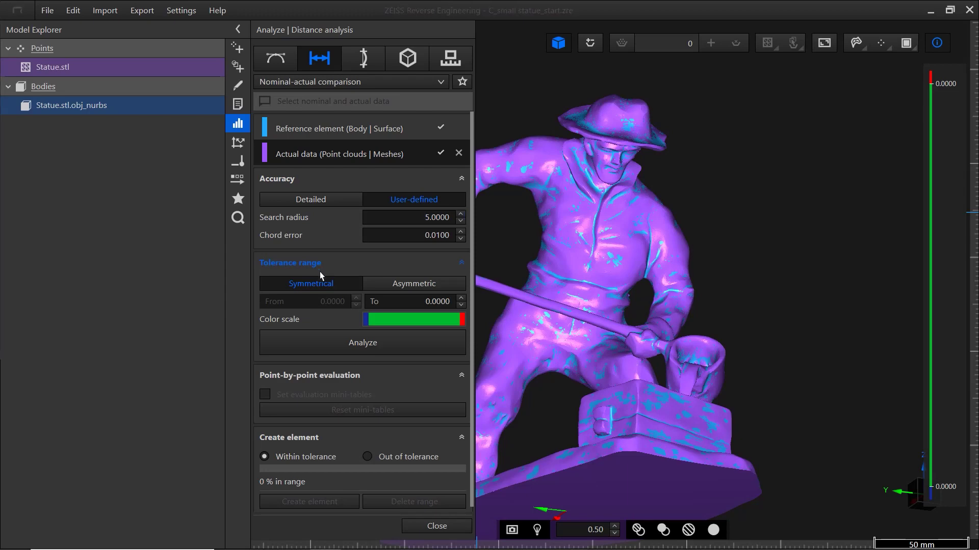
click(352, 352)
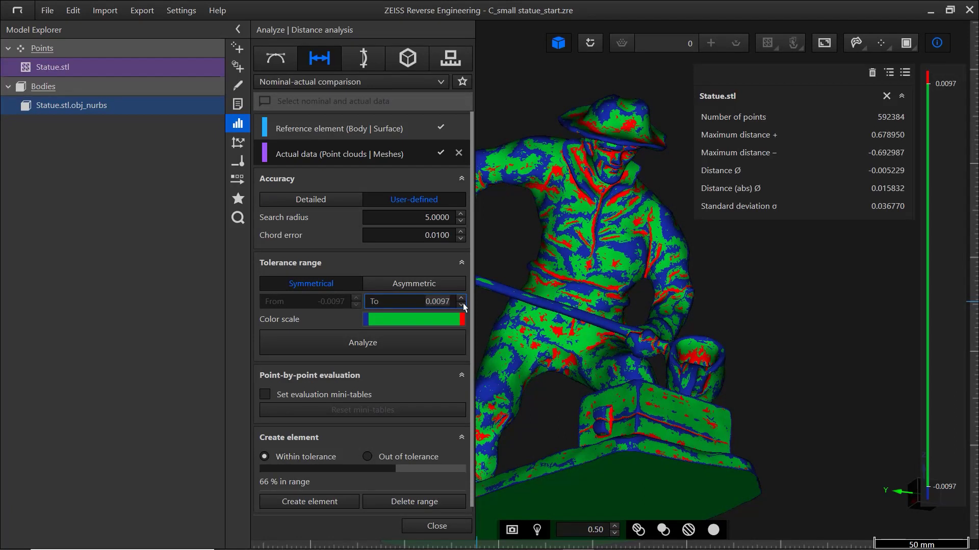
- Set the tolerance range to 0.1 so the deviation map shows ±0.1000 with 96% in range
text(0.1)
key(Return)
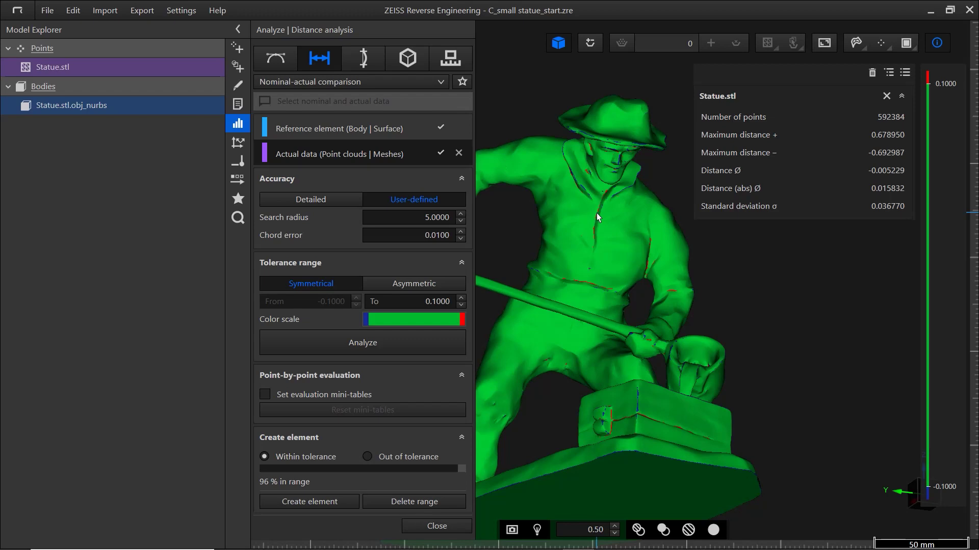
scroll(596, 213, up, 5)
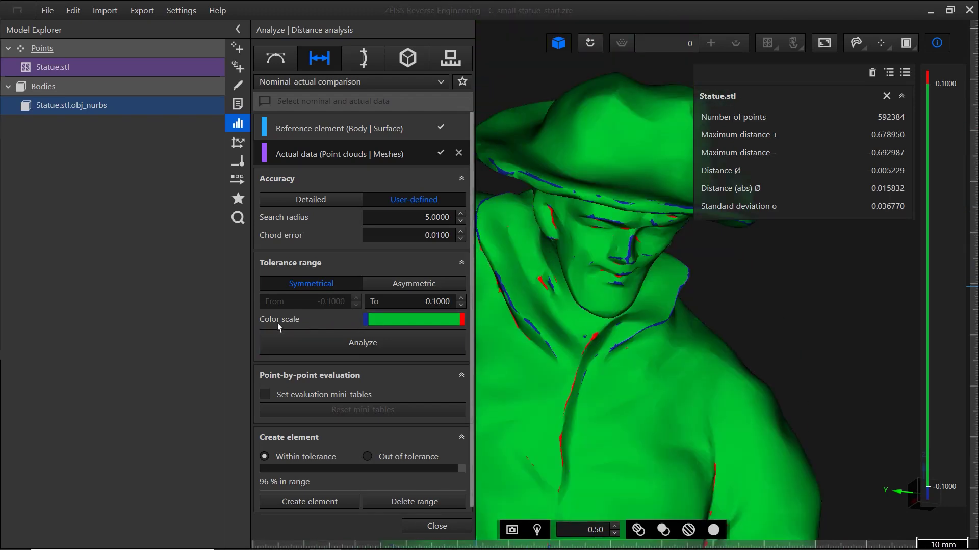
- Change the deviation colour scale to the stepped rainbow scale
click(399, 321)
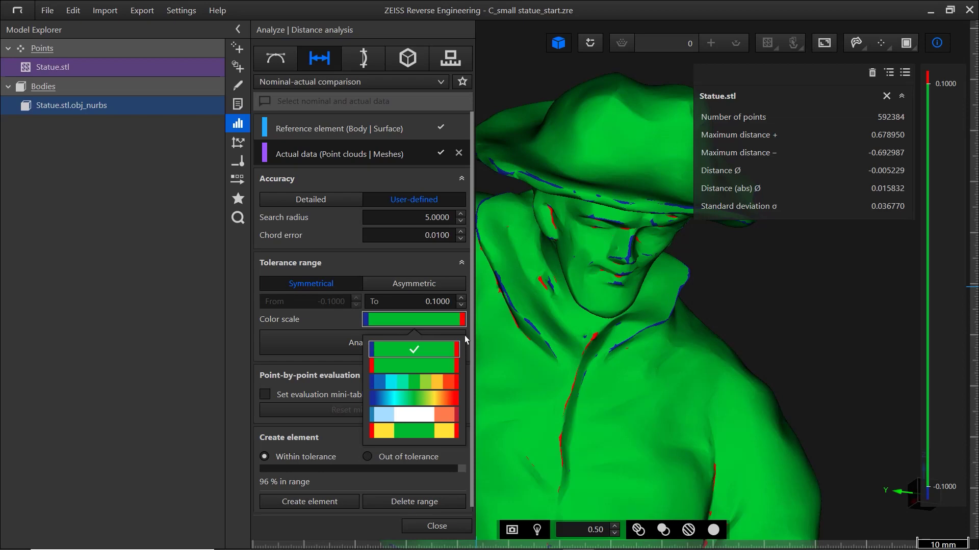
click(442, 380)
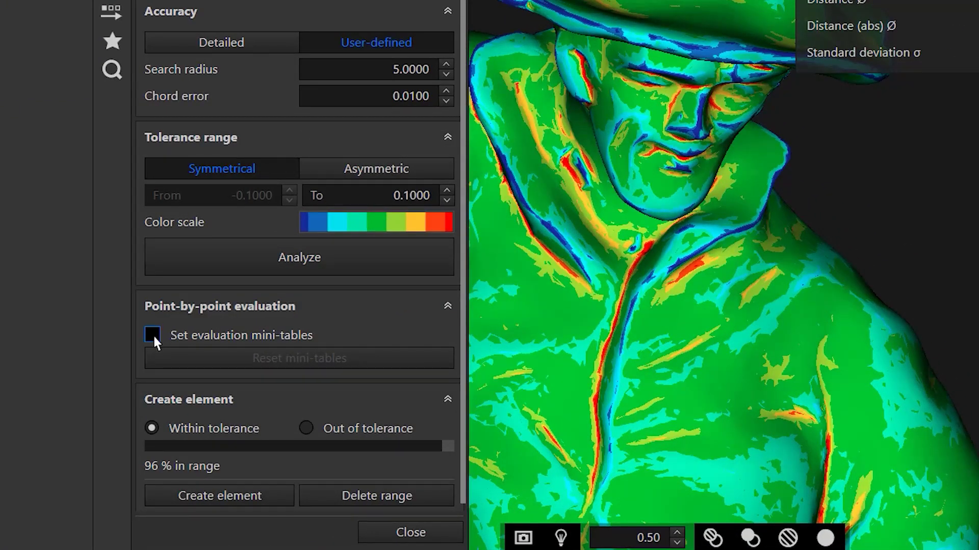
- Pin mini-tables on the hat brim, face and collar, reading 0.125138, −0.053802 and −0.132177
click(153, 335)
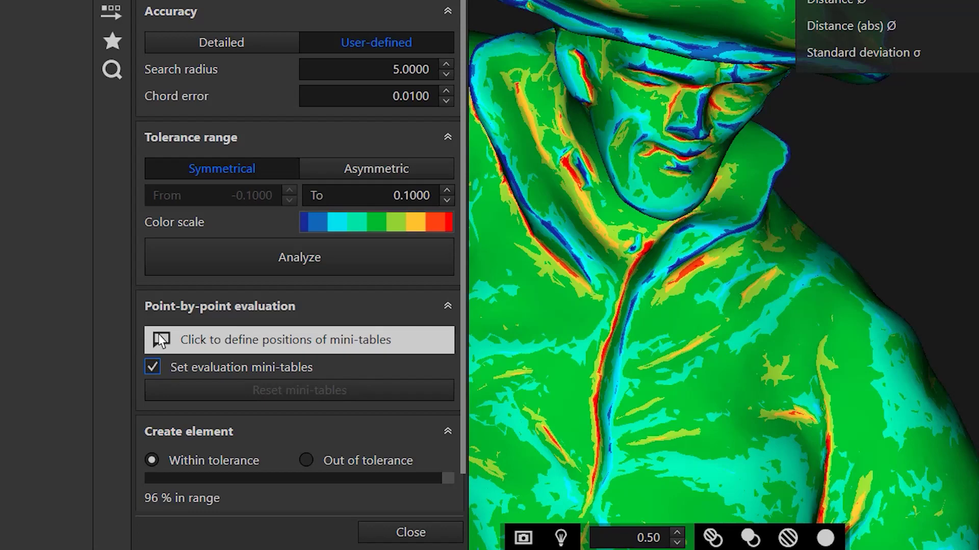
click(562, 246)
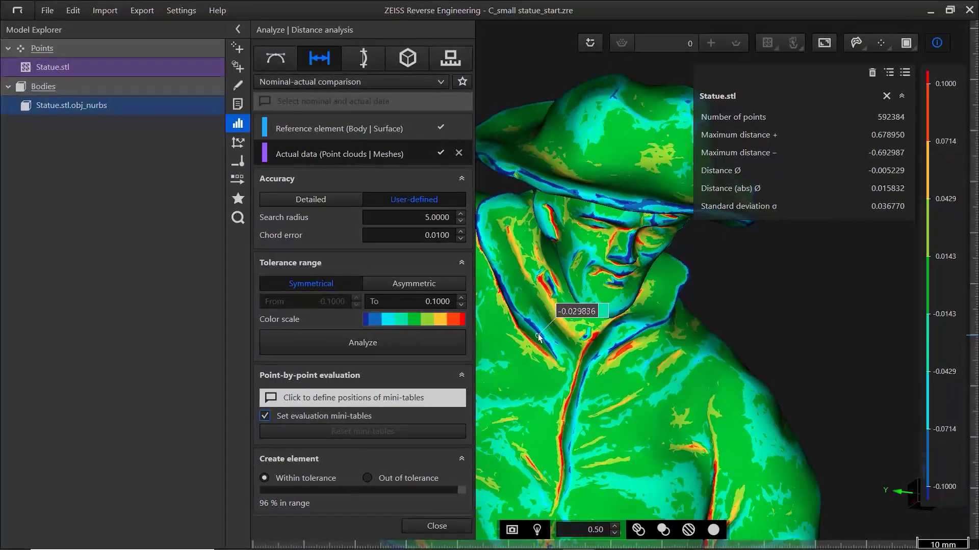
click(551, 213)
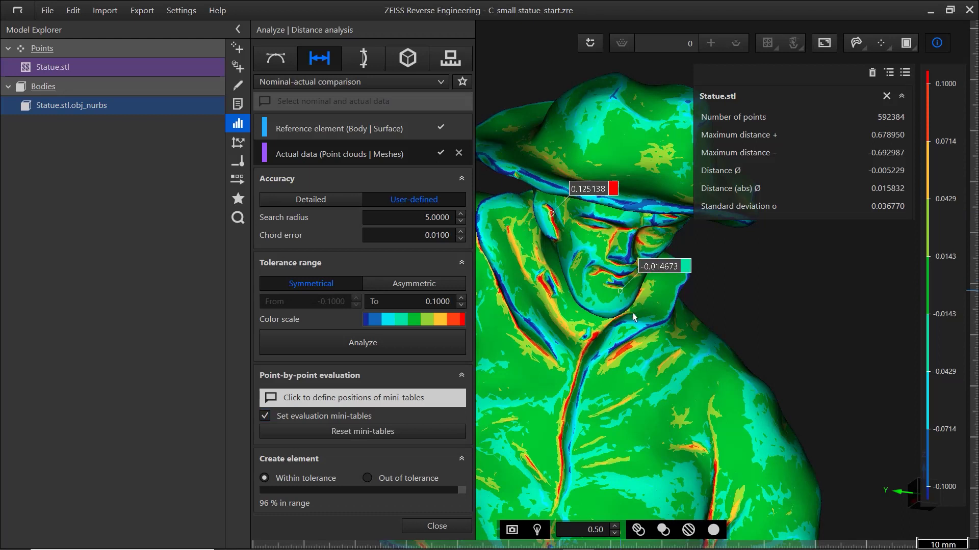
click(651, 328)
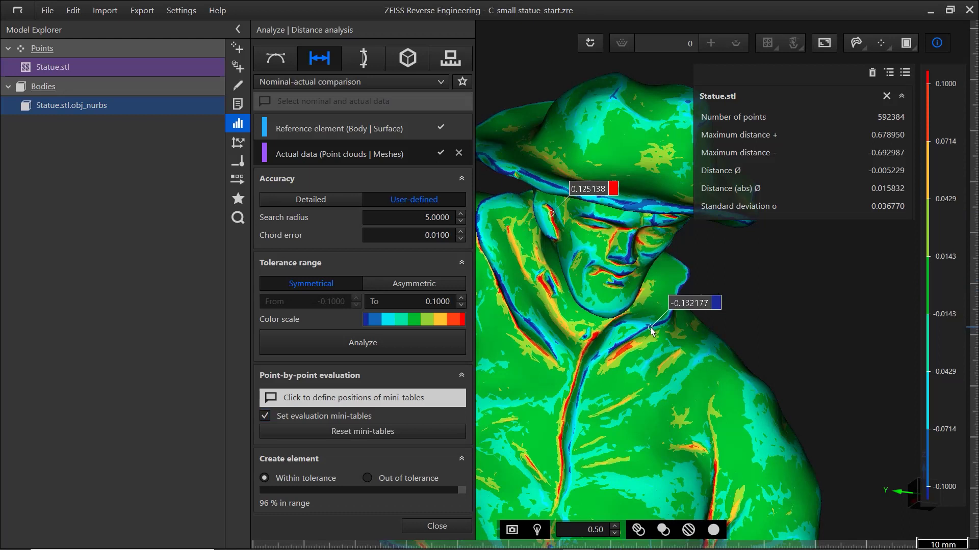
click(619, 255)
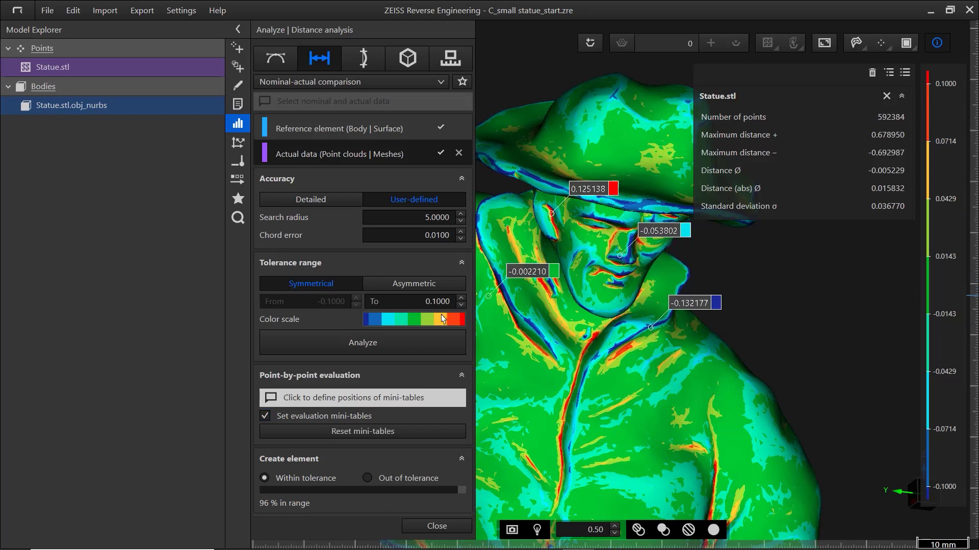
click(271, 413)
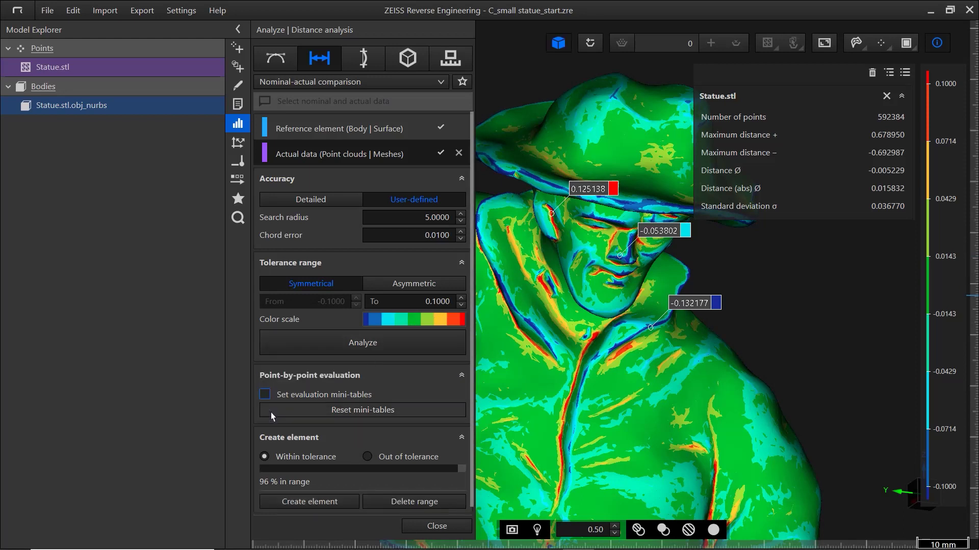
- Try to snapshot the deviation view twice and dismiss the resulting failure message
click(512, 530)
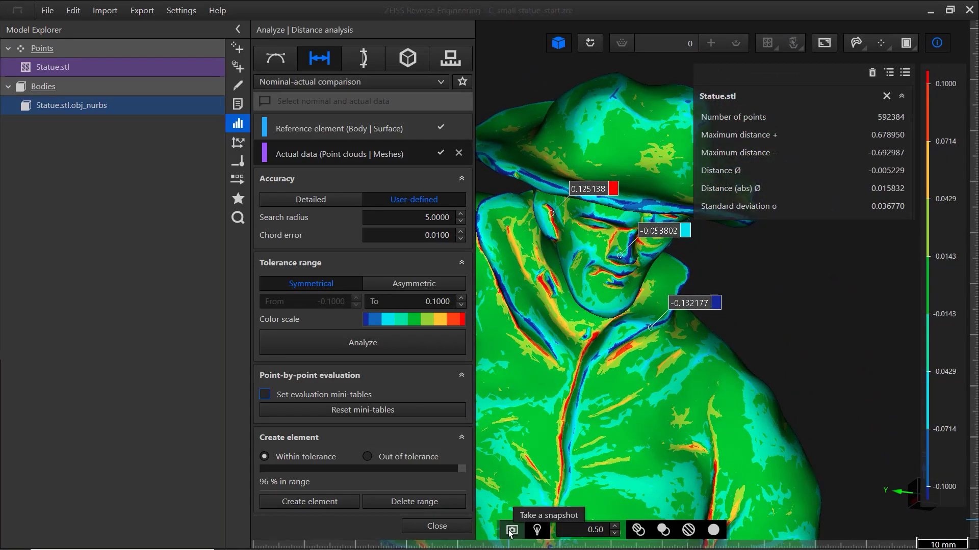
click(512, 530)
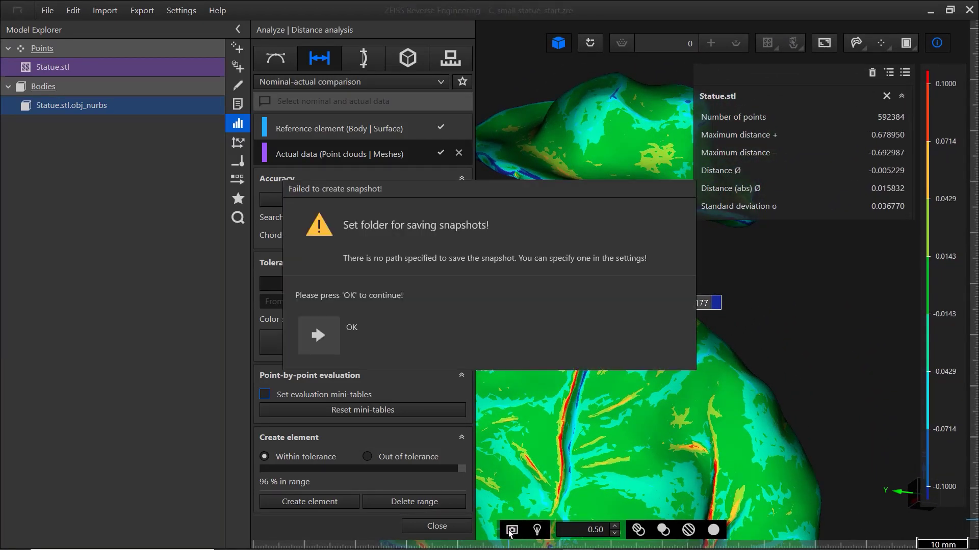
click(378, 326)
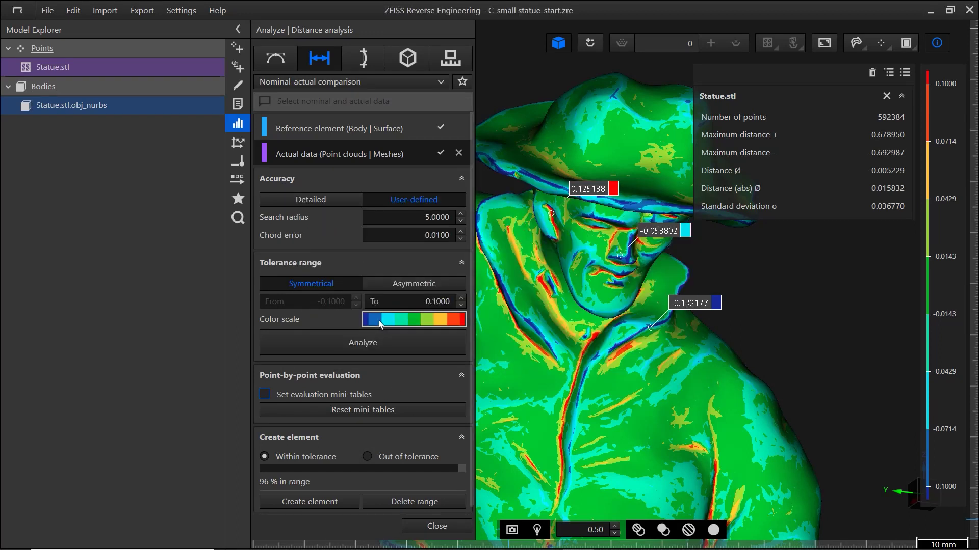
- Set 01_Images as the snapshot storage folder in Settings and take the snapshot
click(185, 11)
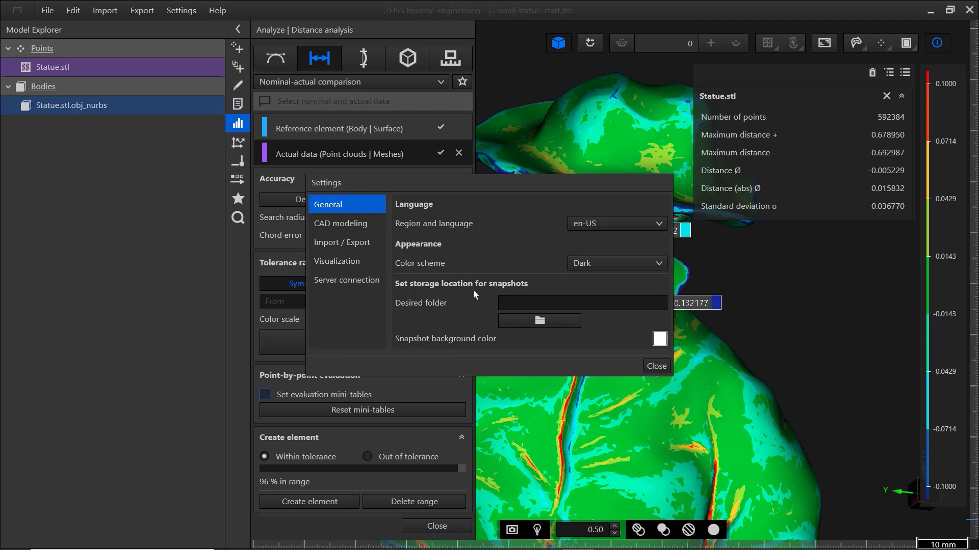
click(526, 319)
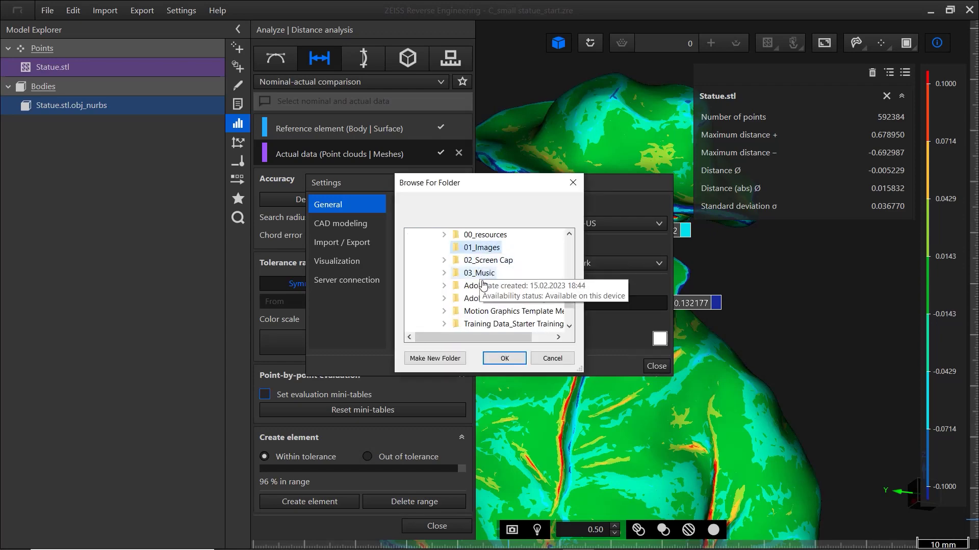
click(493, 357)
click(651, 368)
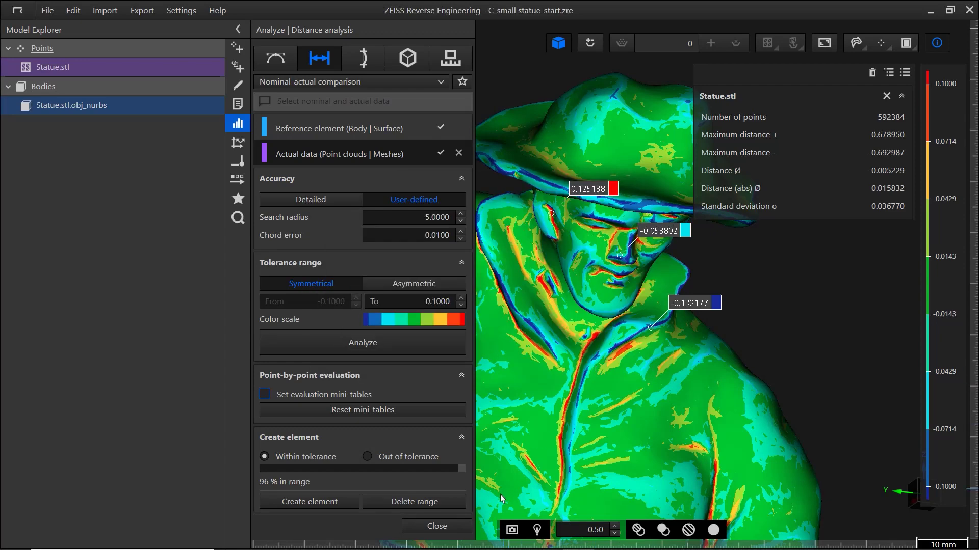
click(513, 530)
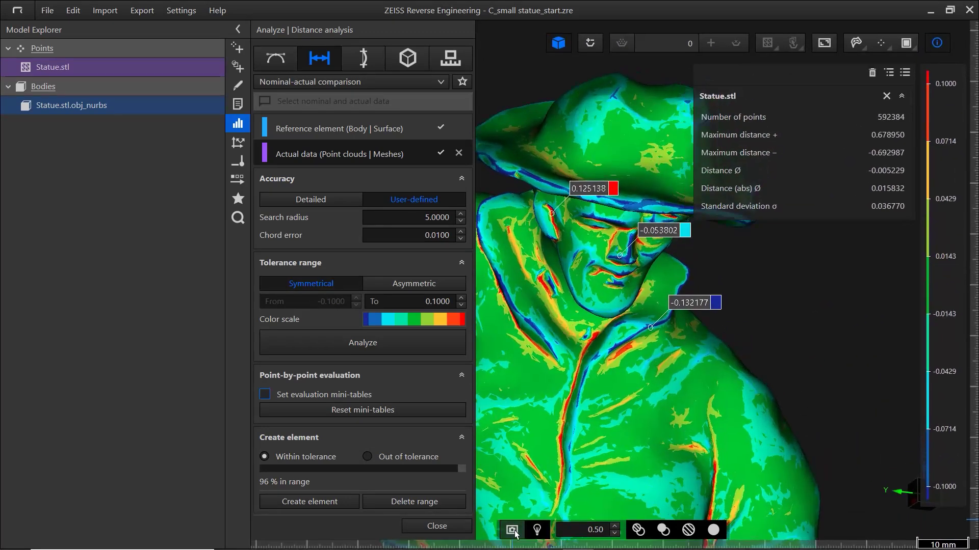
- Close the analysis and export only Statue.stl.obj_nurbs as the STEP file 'small statue CAD'
click(436, 526)
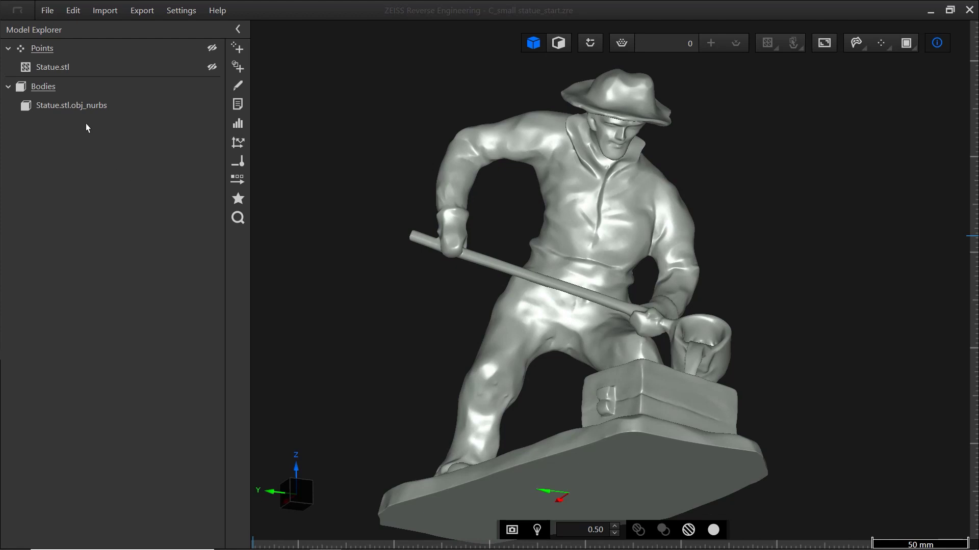
click(560, 219)
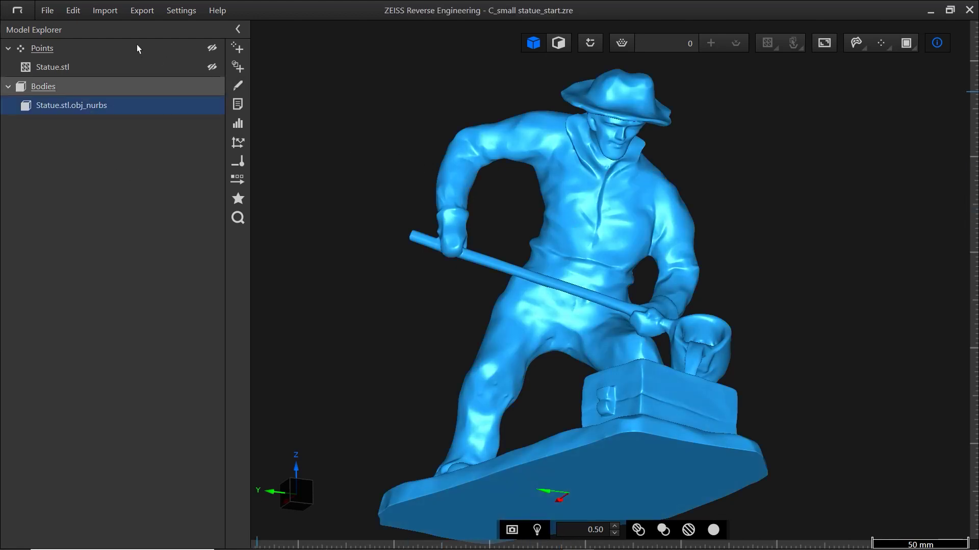
click(138, 11)
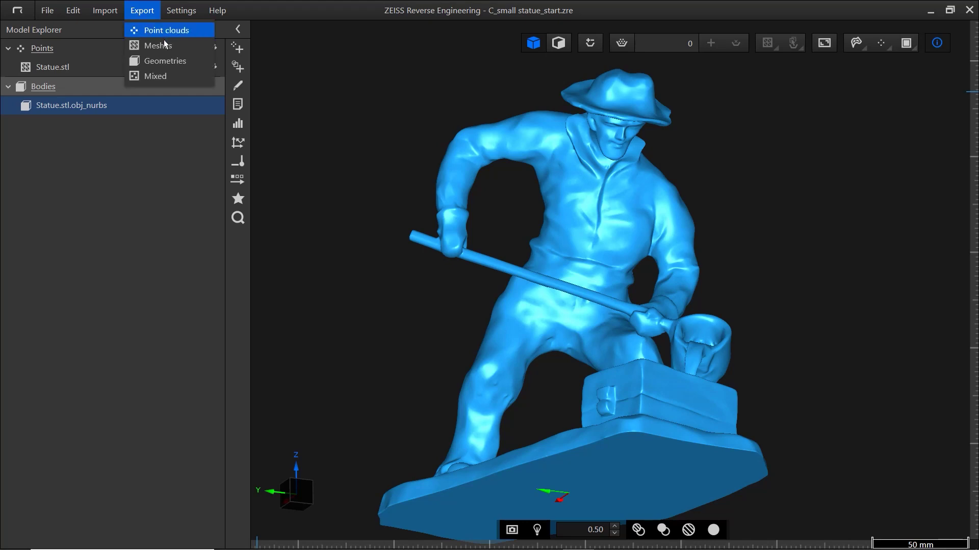
click(172, 60)
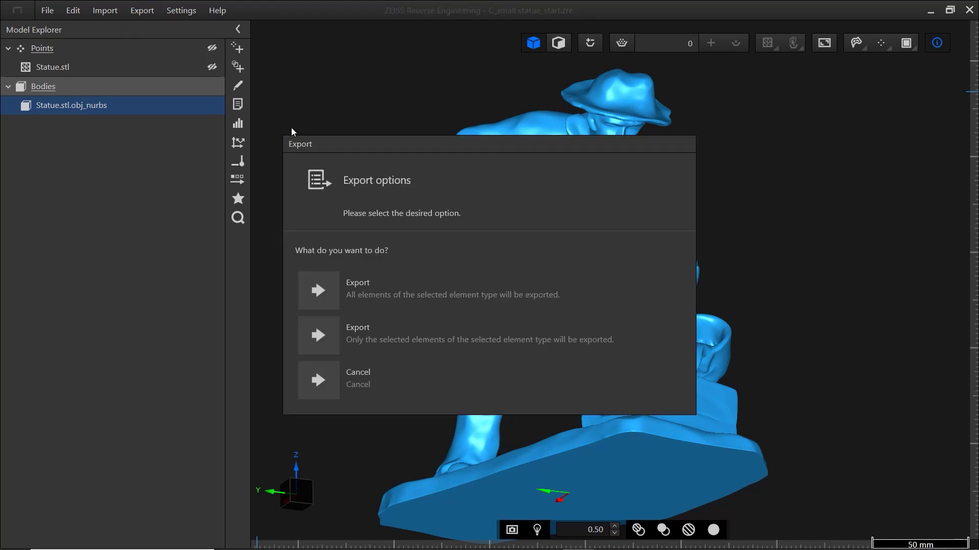
click(441, 350)
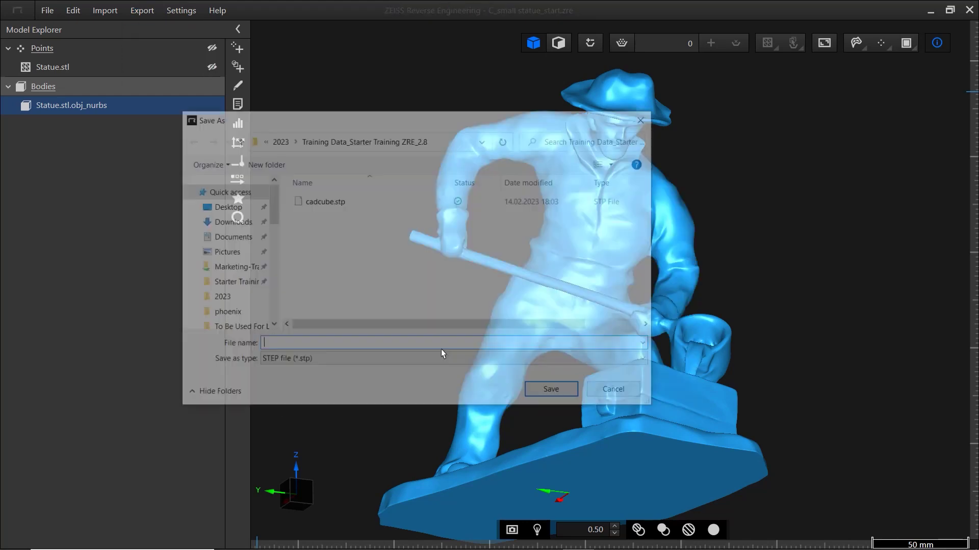
text(small )
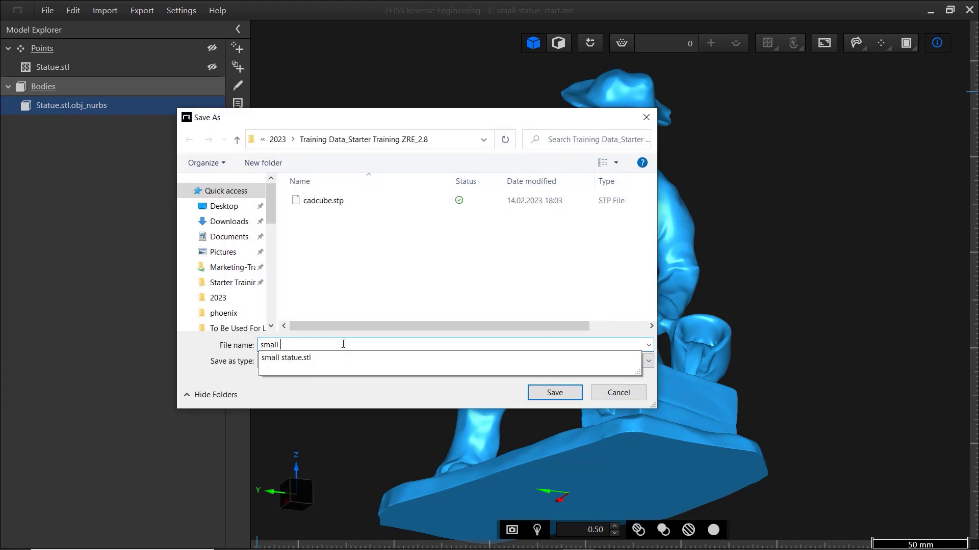
text(statue CAD)
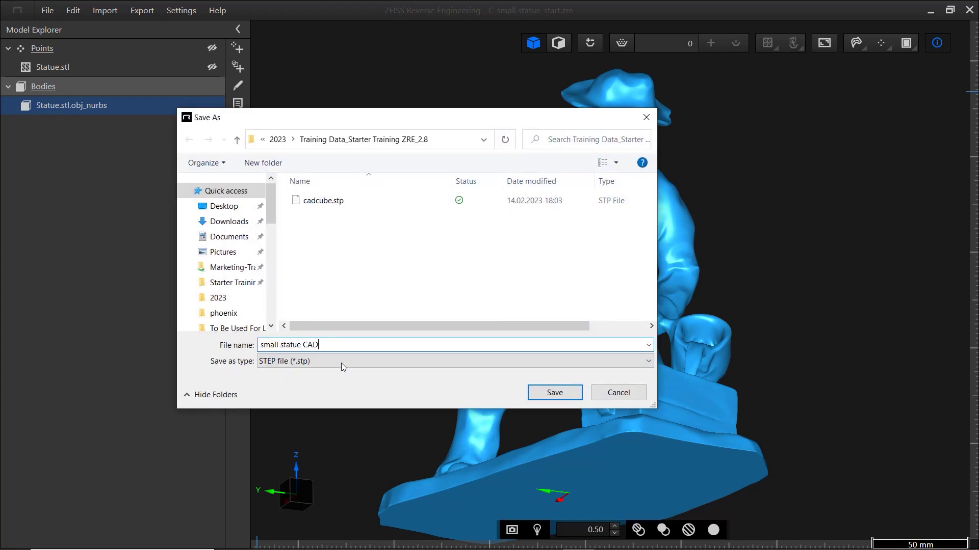
click(341, 362)
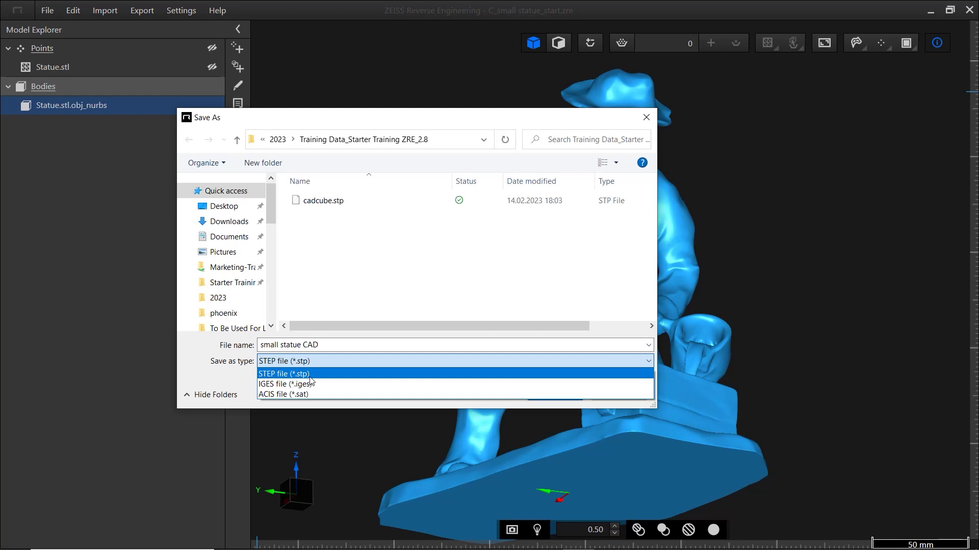
click(313, 374)
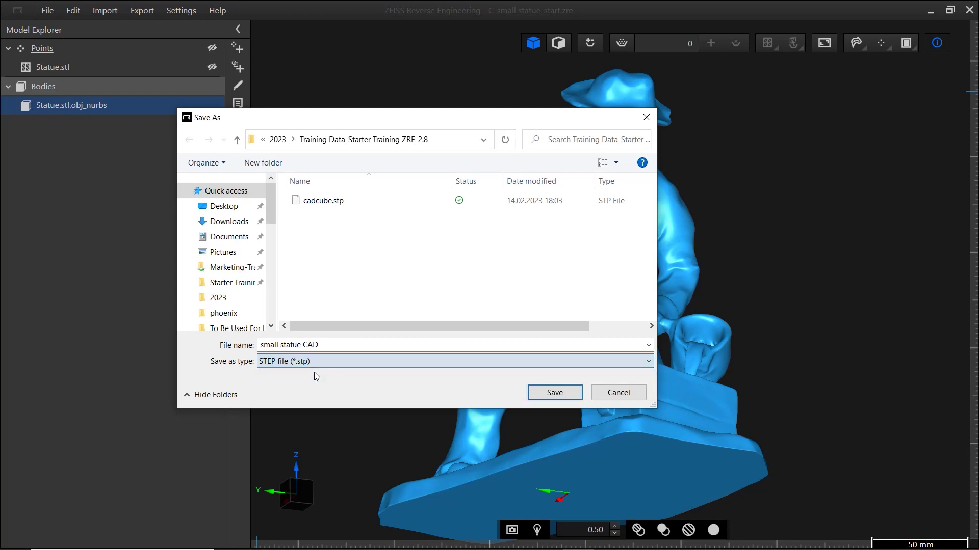
click(554, 393)
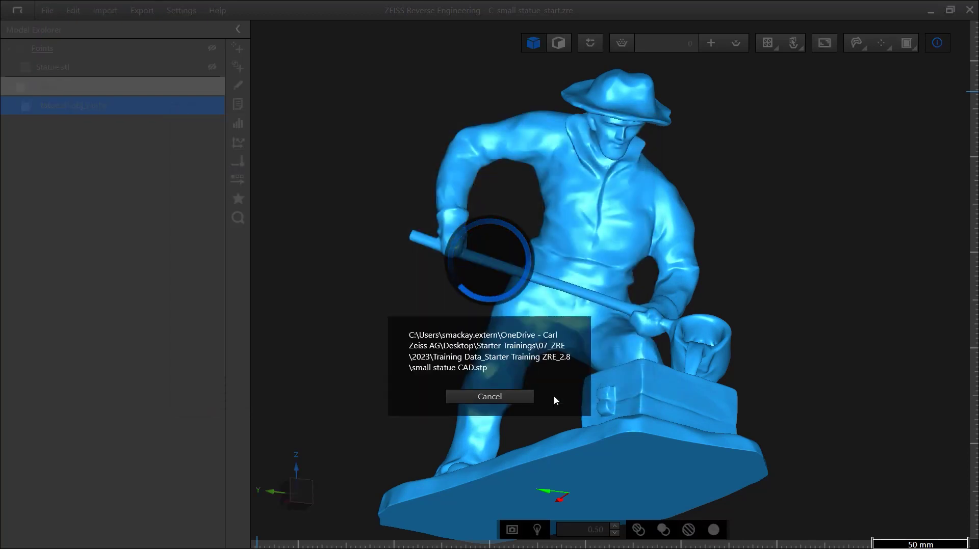